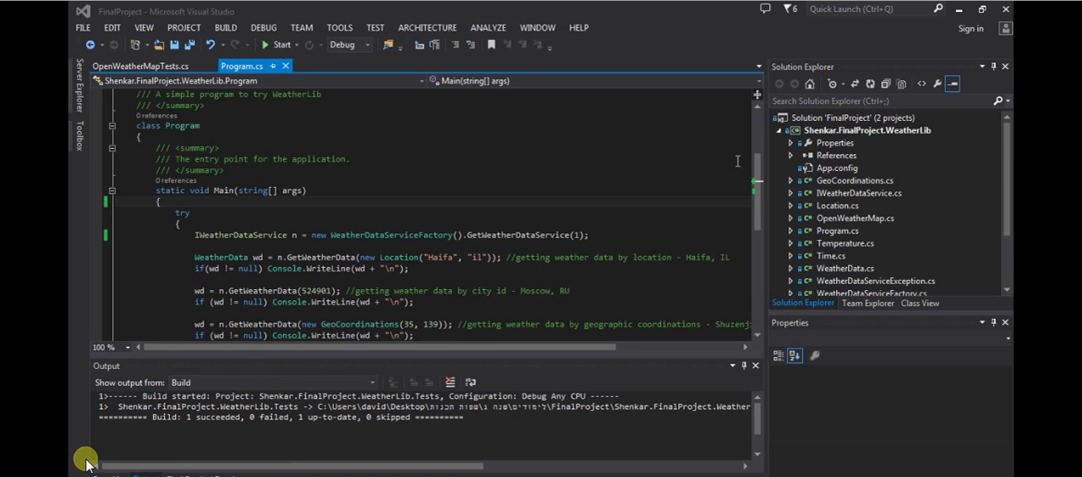
pyautogui.moveTo(759, 203); pyautogui.dragTo(753, 208)
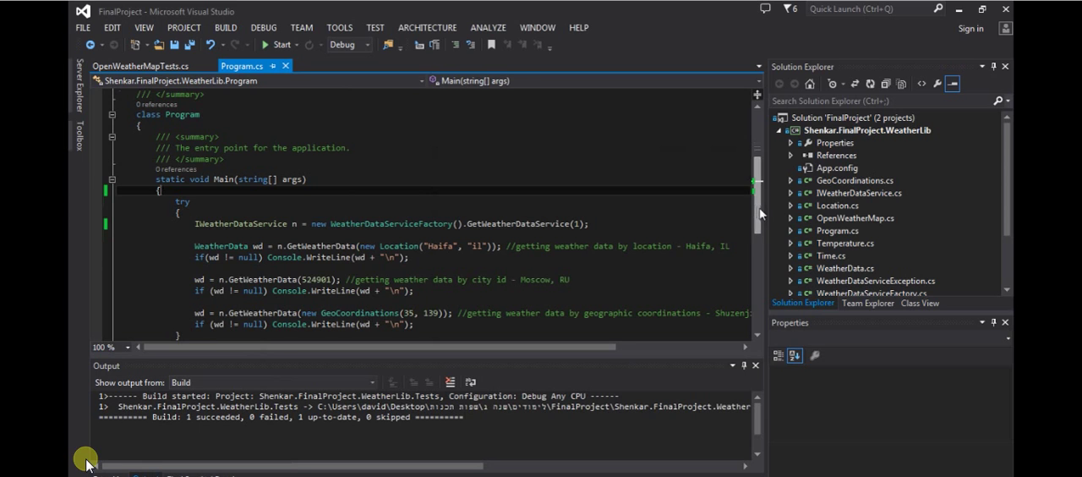
pyautogui.moveTo(757, 208); pyautogui.dragTo(760, 228)
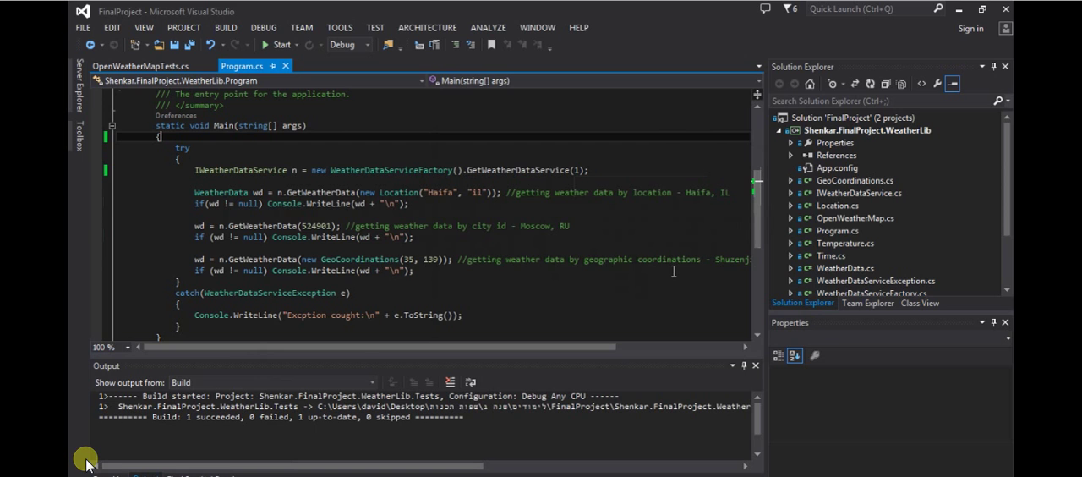
# Run the WeatherLib demo without debugging, read the Haifa, Moscow and Shuzenji weather, then close the console.
pyautogui.hotkey('ctrl', 'F5')
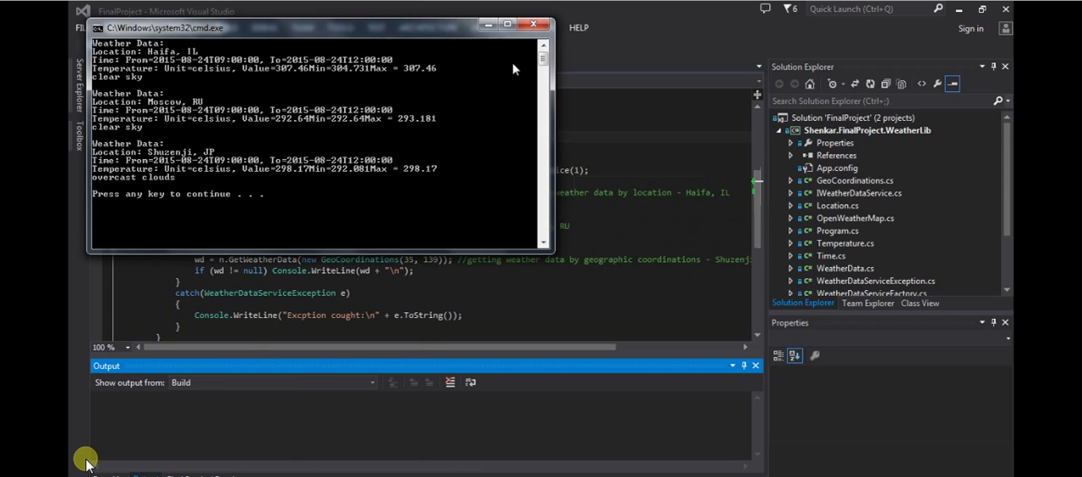
pyautogui.click(533, 25)
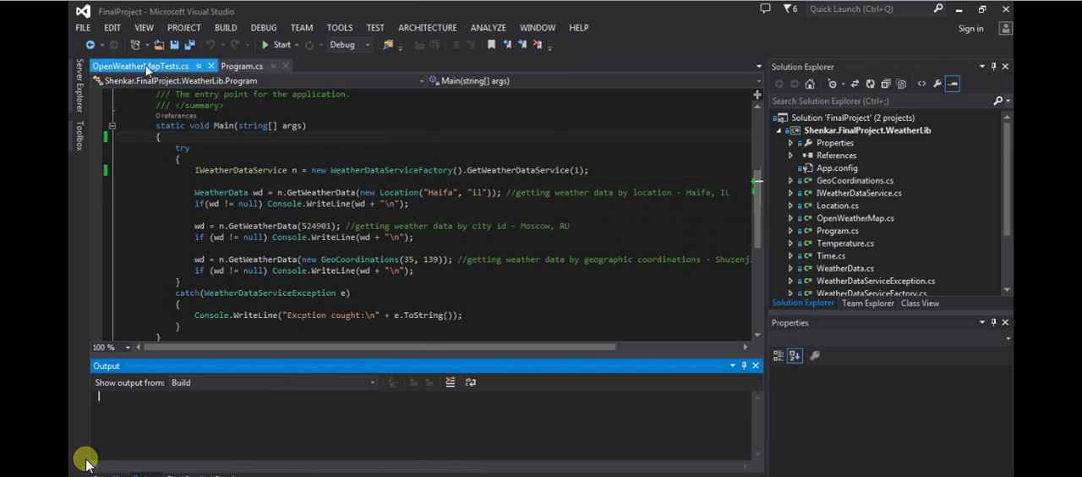
# Switch the editor to the OpenWeatherMapTests.cs tab.
pyautogui.click(140, 66)
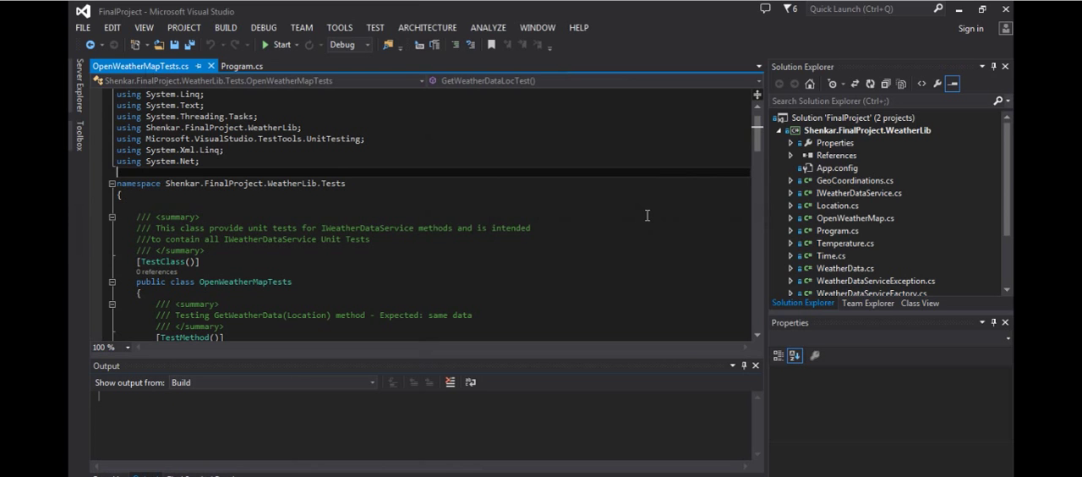
# Run all six OpenWeatherMap unit tests, widen the results panel to confirm they pass, then close it.
pyautogui.press('F5')
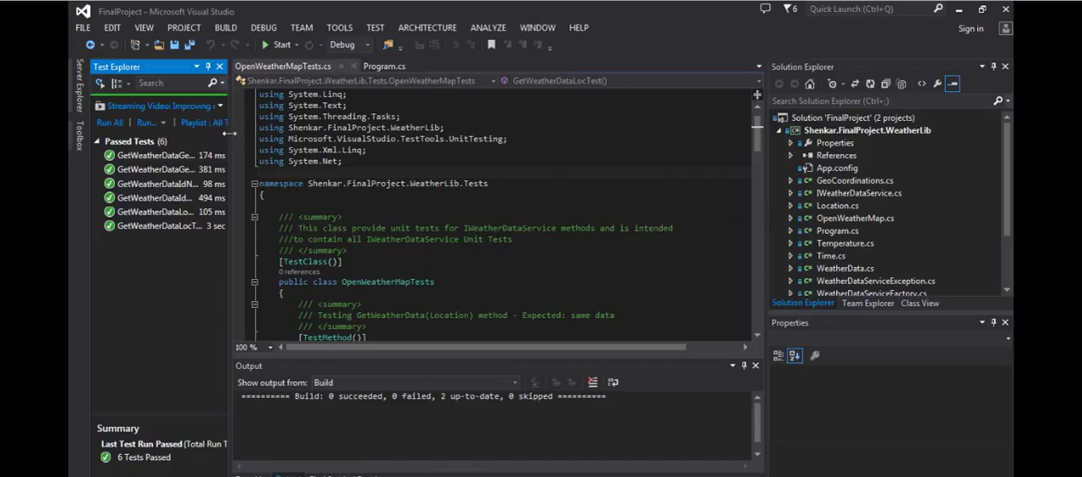
pyautogui.moveTo(228, 137); pyautogui.dragTo(246, 130)
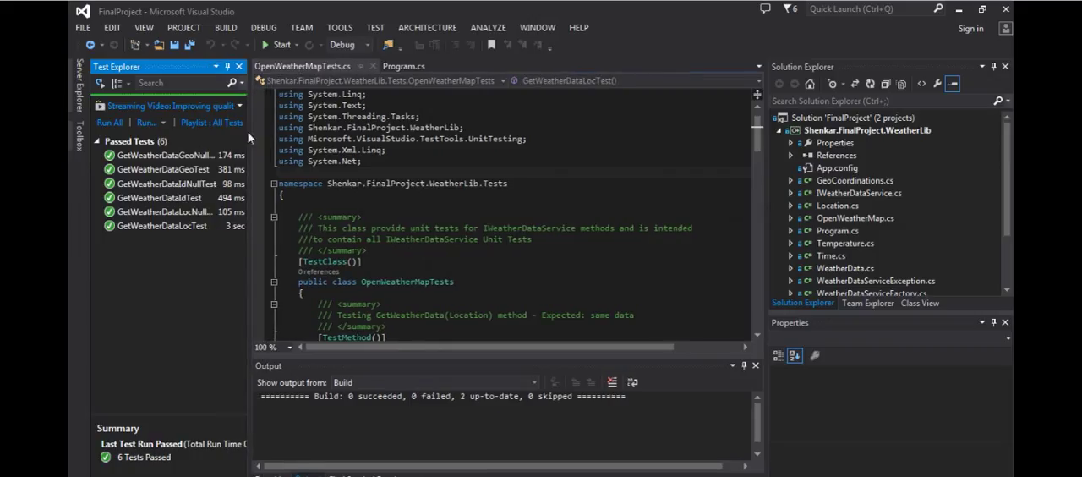
pyautogui.click(239, 67)
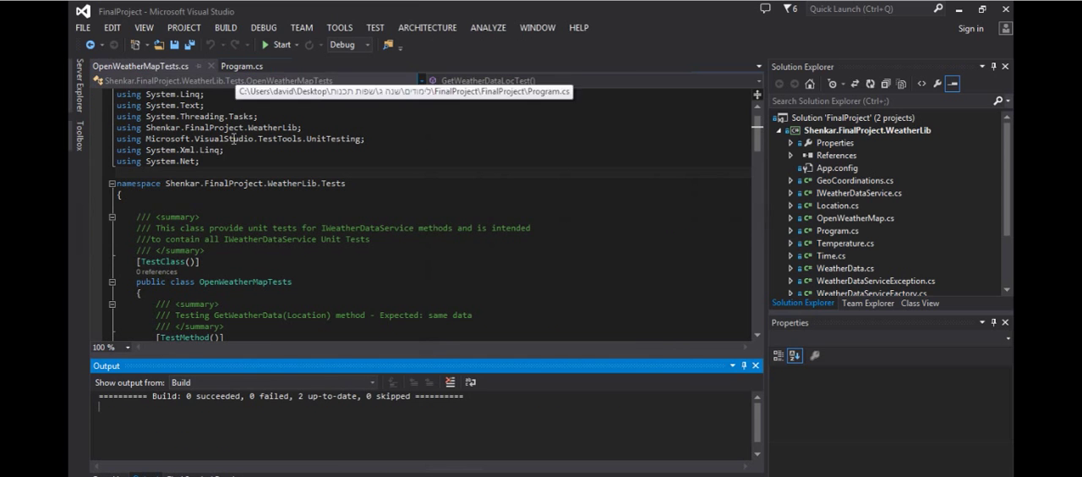
pyautogui.click(327, 406)
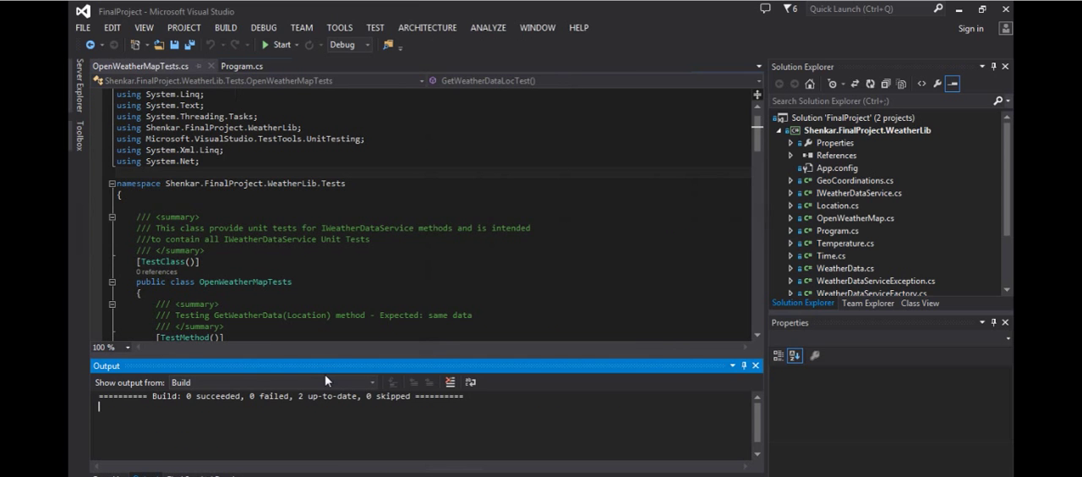